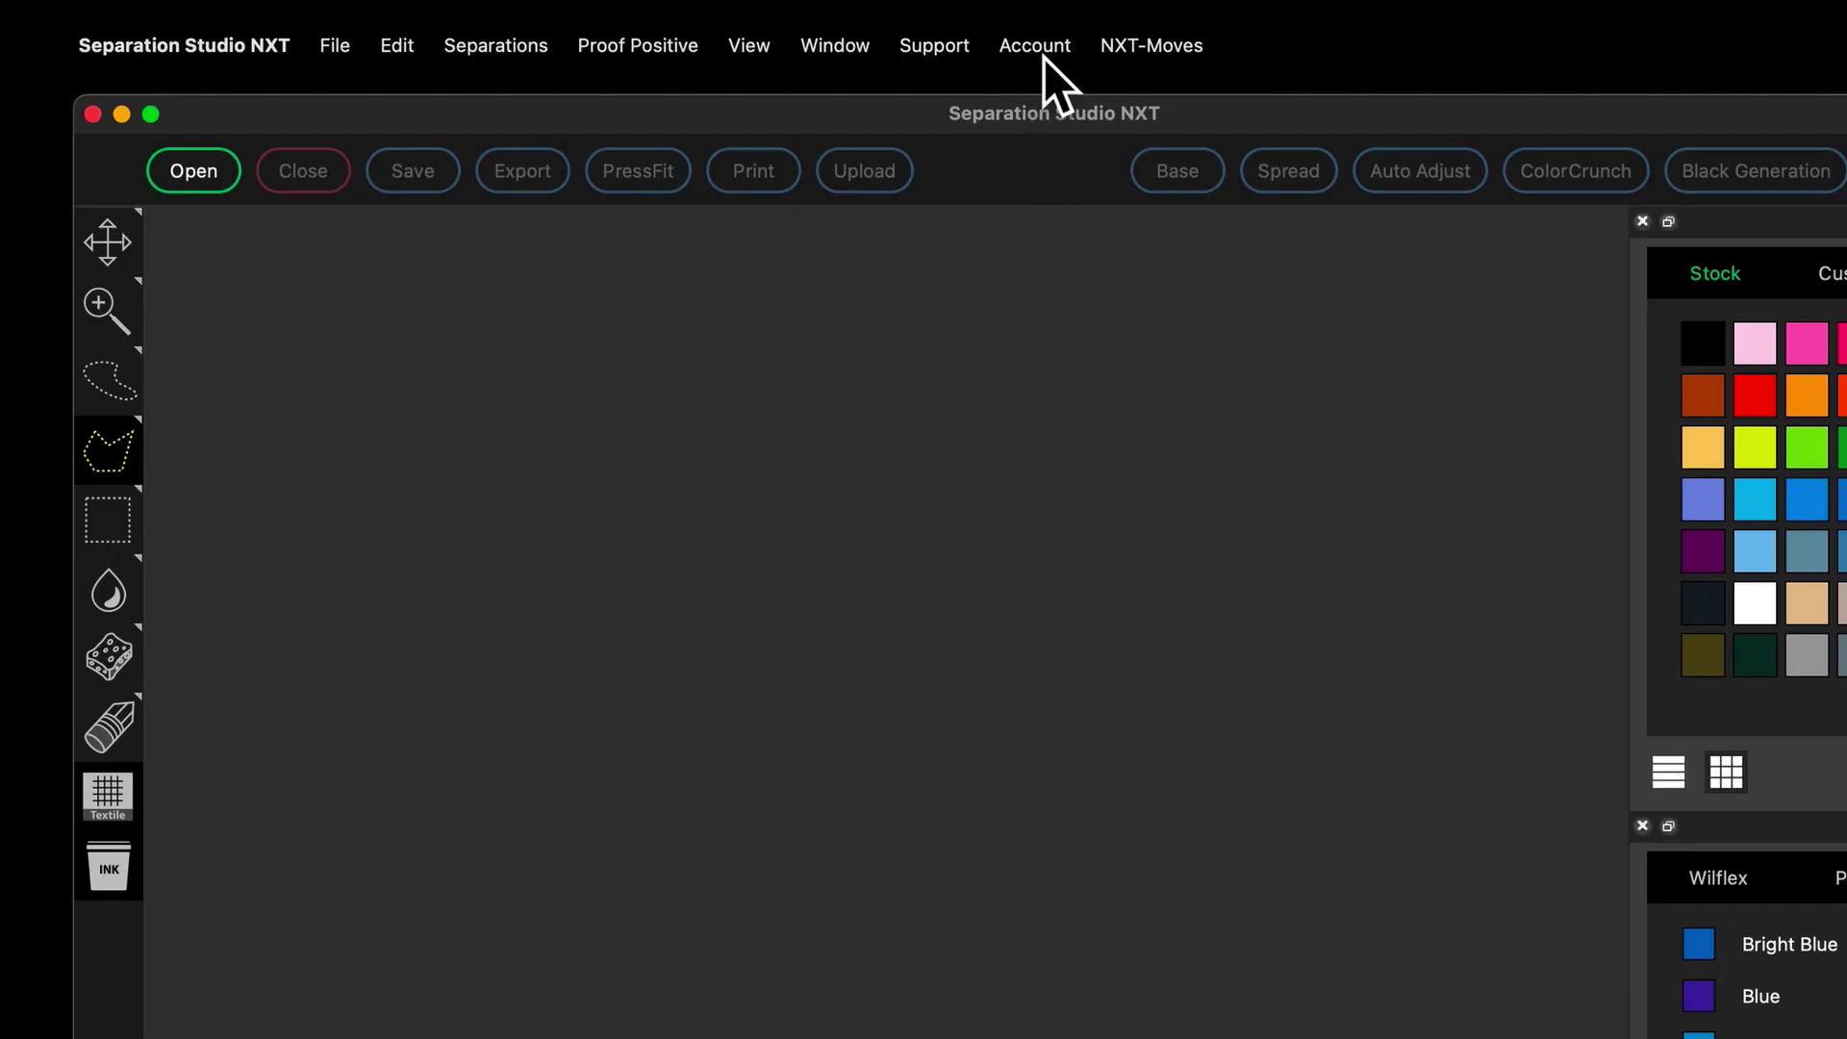
- Sign in to Freehand License Manager with the account email and password
{"action": "left_click", "coordinate": [1042, 55]}
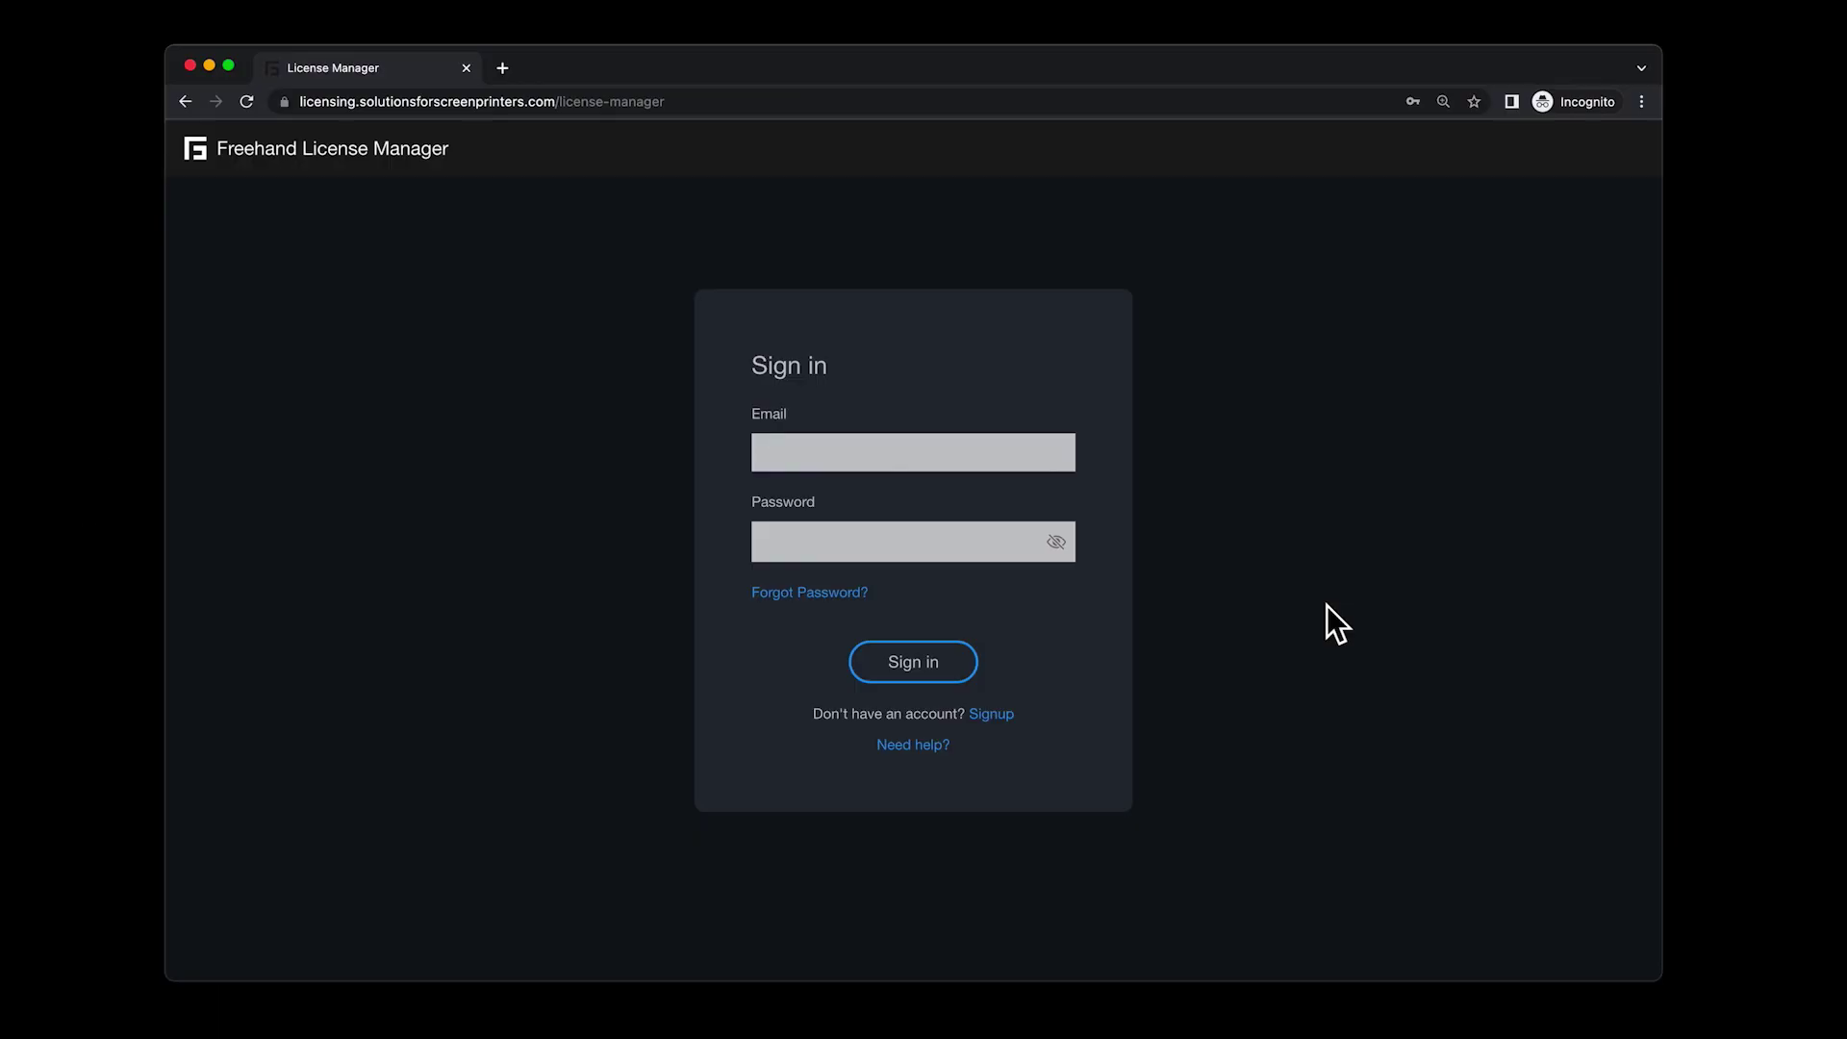
{"action": "left_click", "coordinate": [1043, 457]}
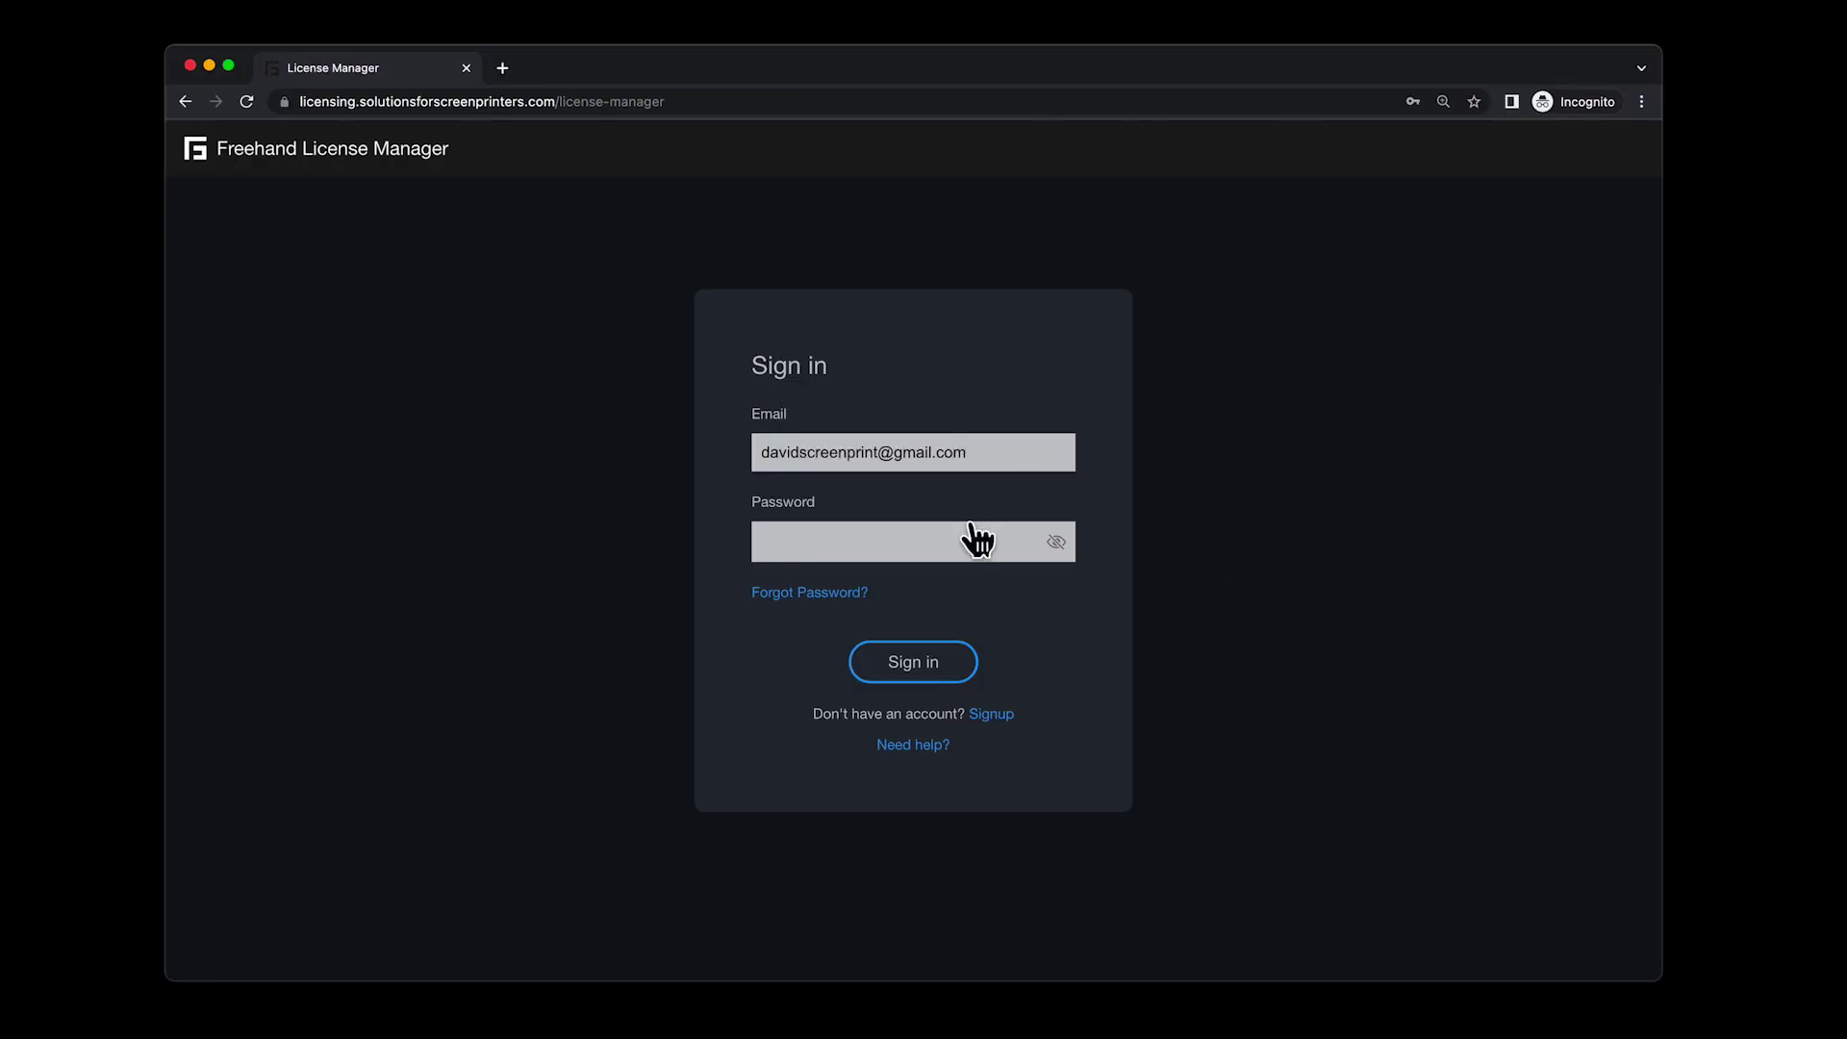
{"action": "left_click", "coordinate": [978, 538]}
{"action": "type", "text": "************"}
{"action": "left_click", "coordinate": [955, 668]}
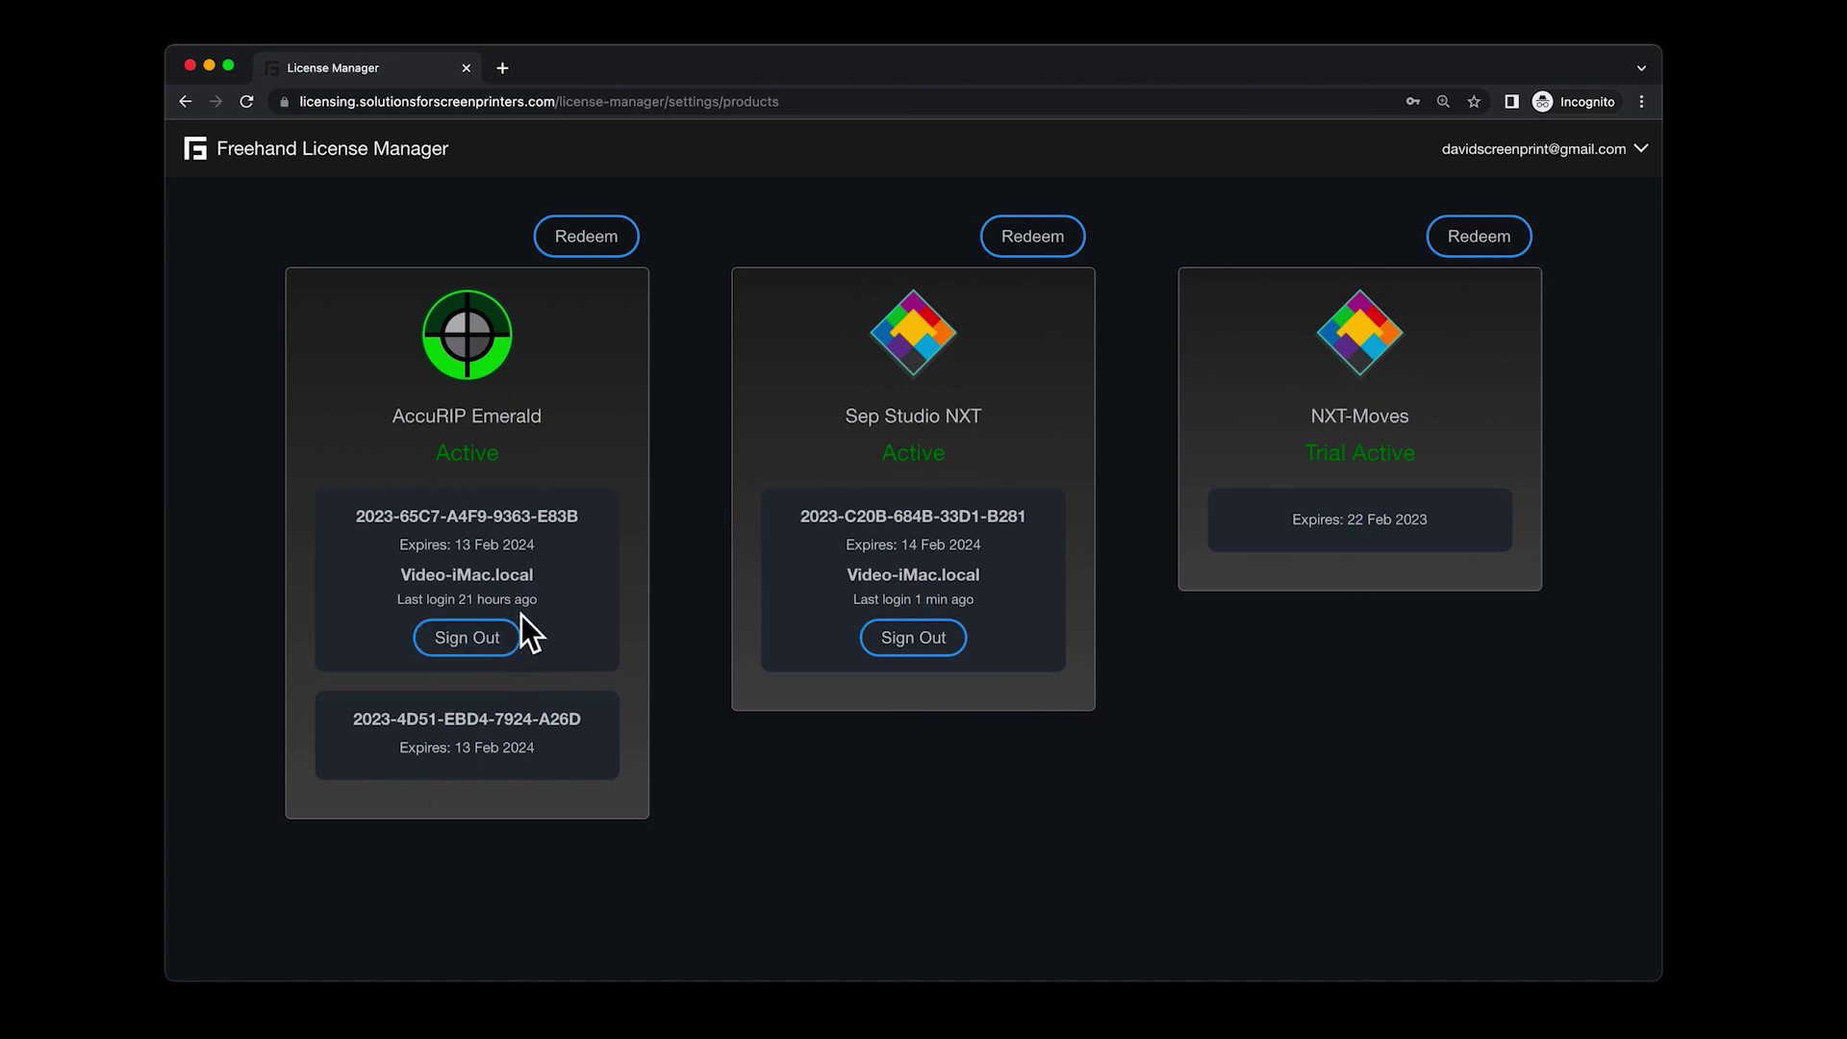
{"action": "left_click", "coordinate": [604, 254]}
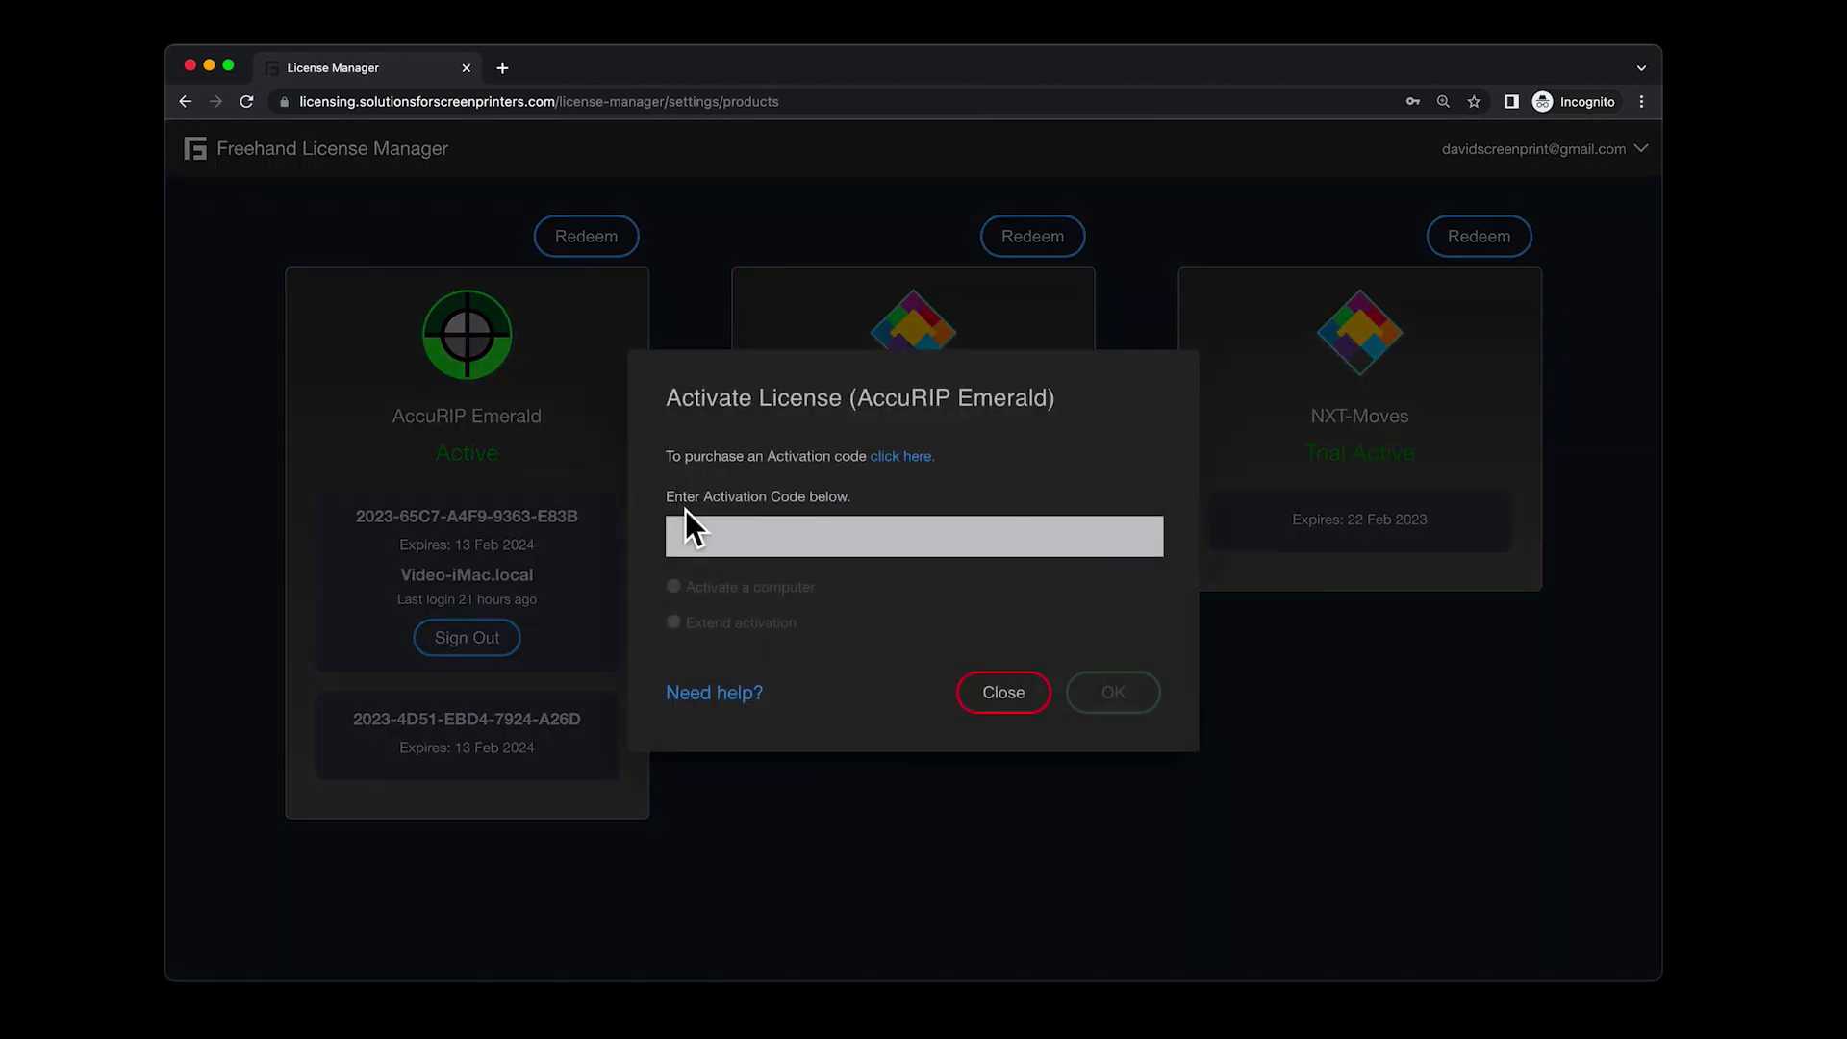
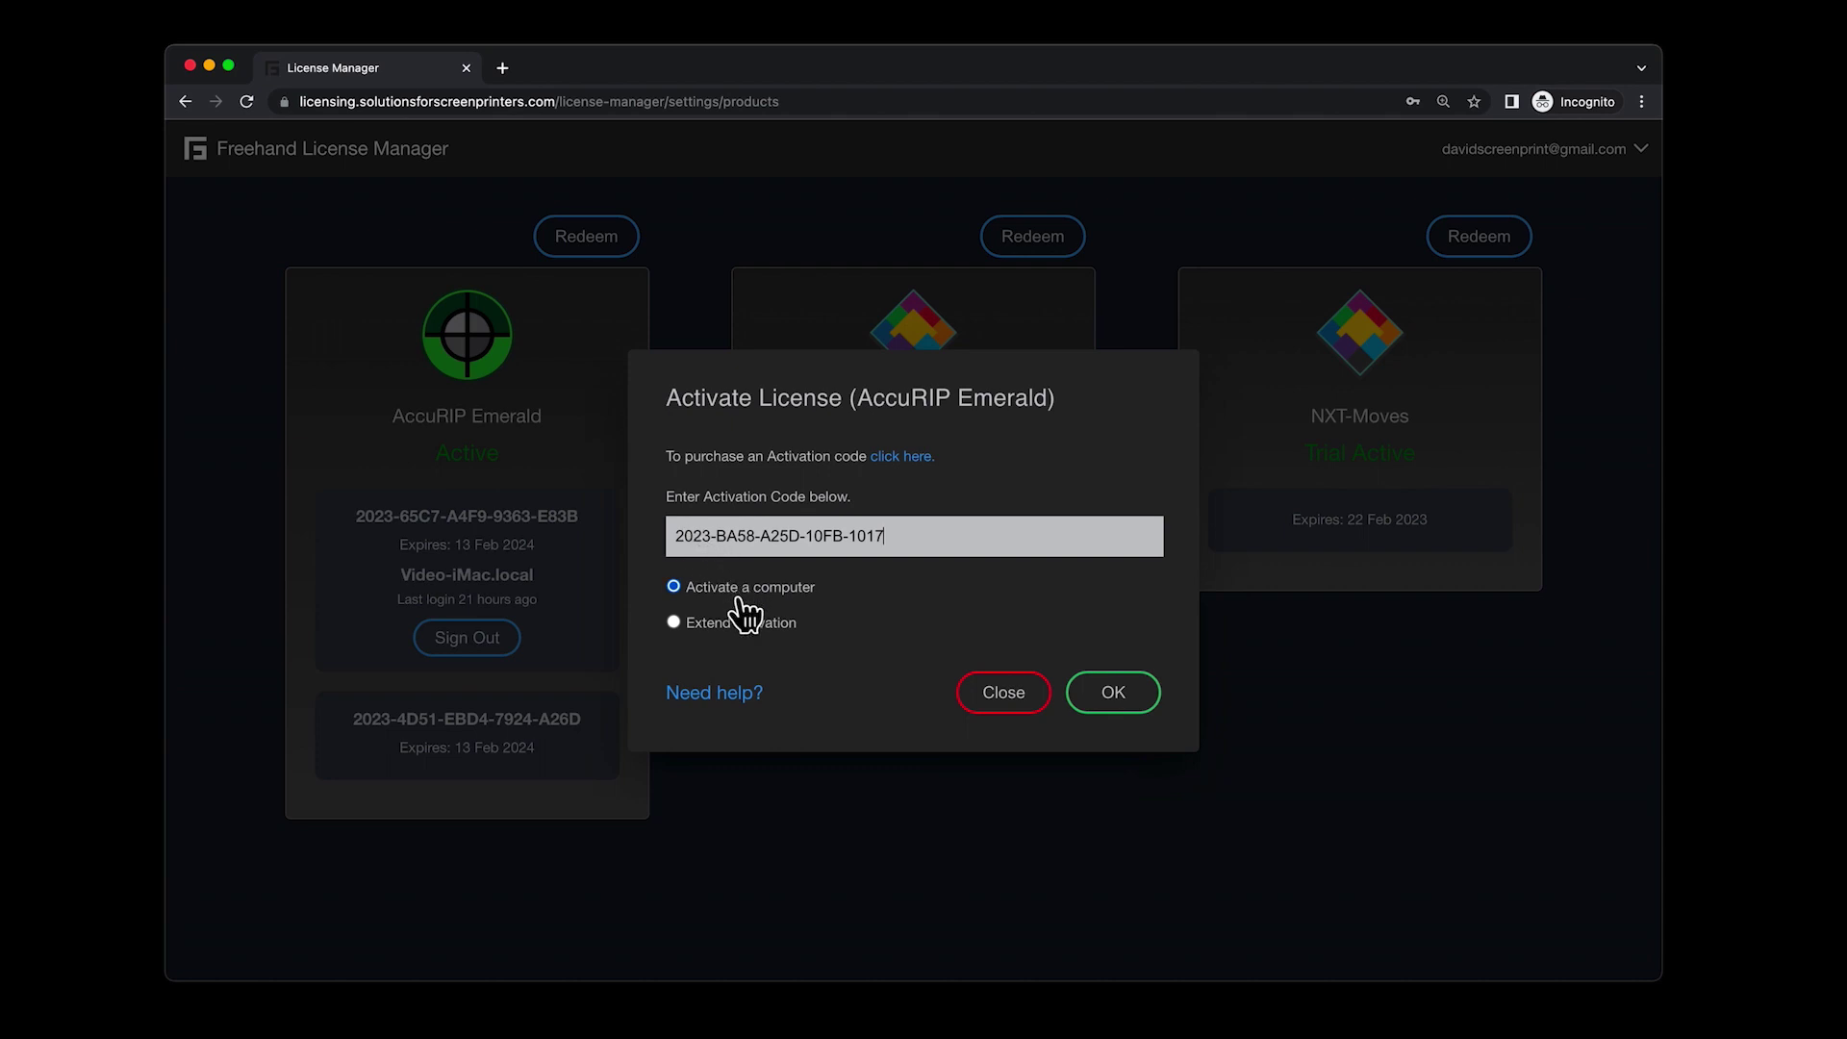
{"action": "left_click", "coordinate": [676, 624]}
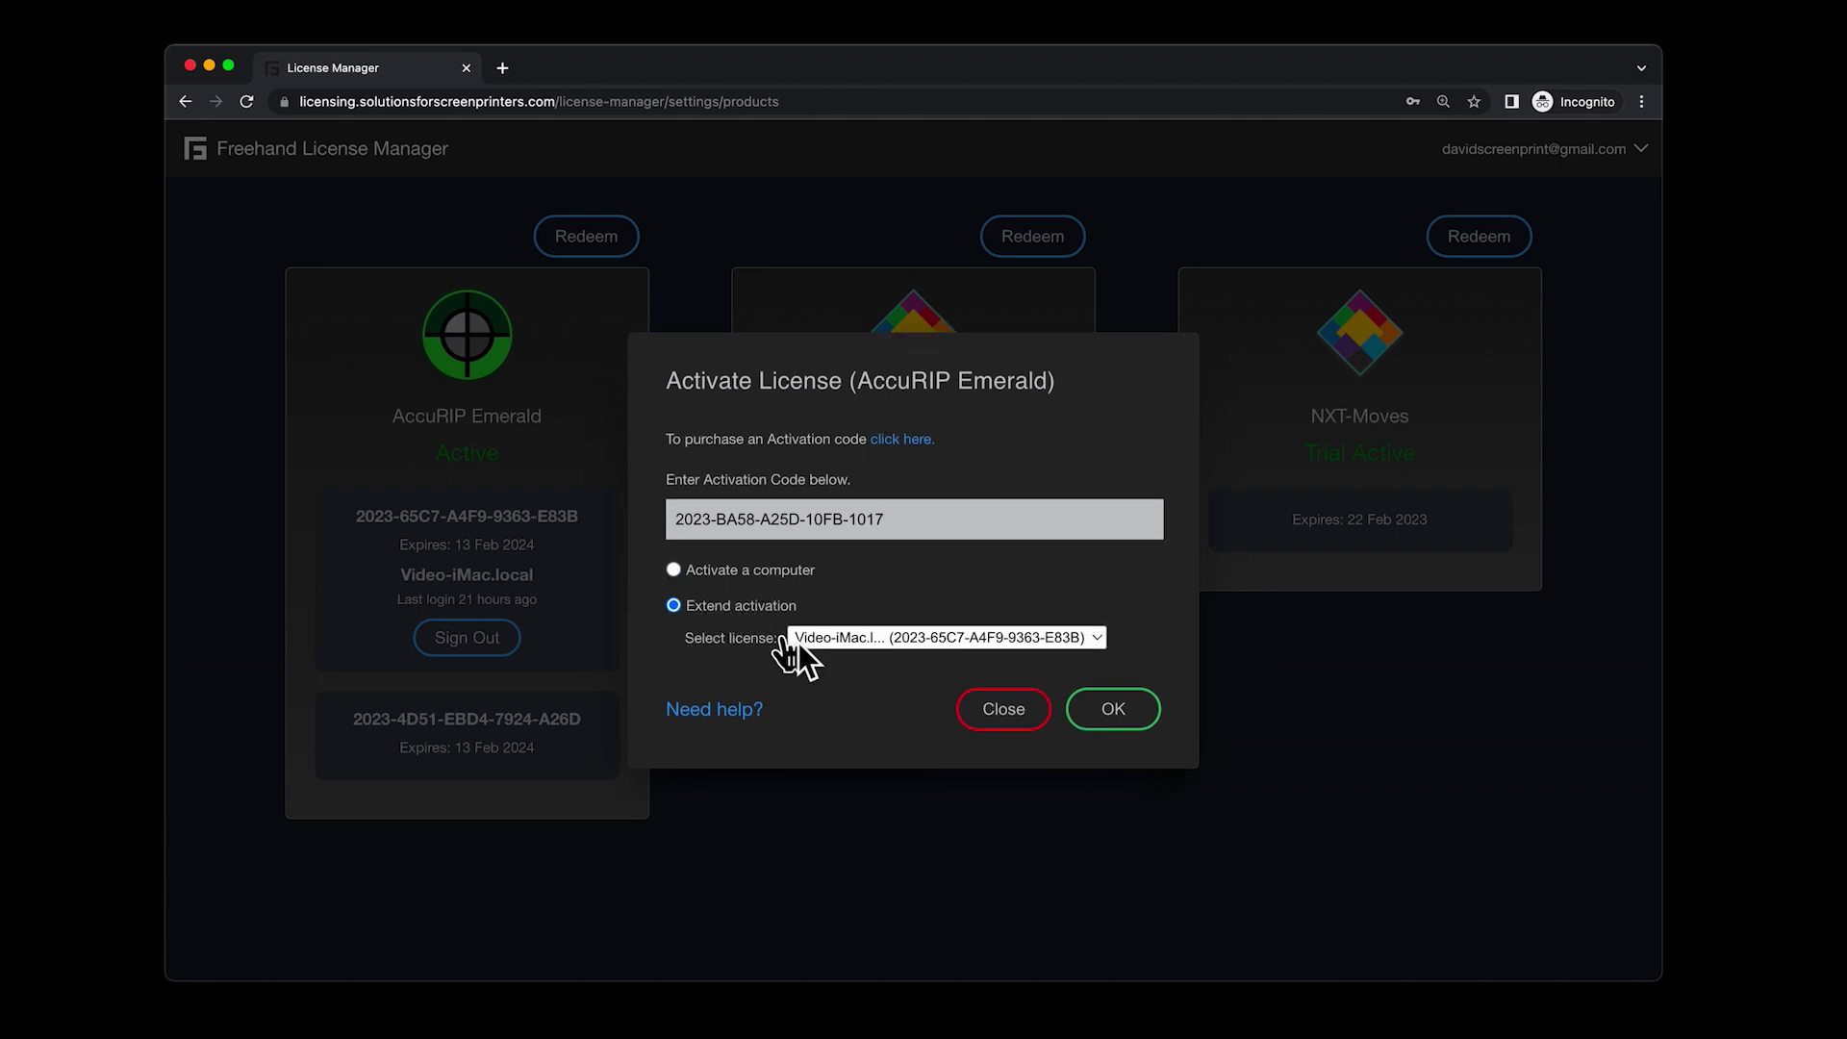
{"action": "left_click", "coordinate": [1095, 640]}
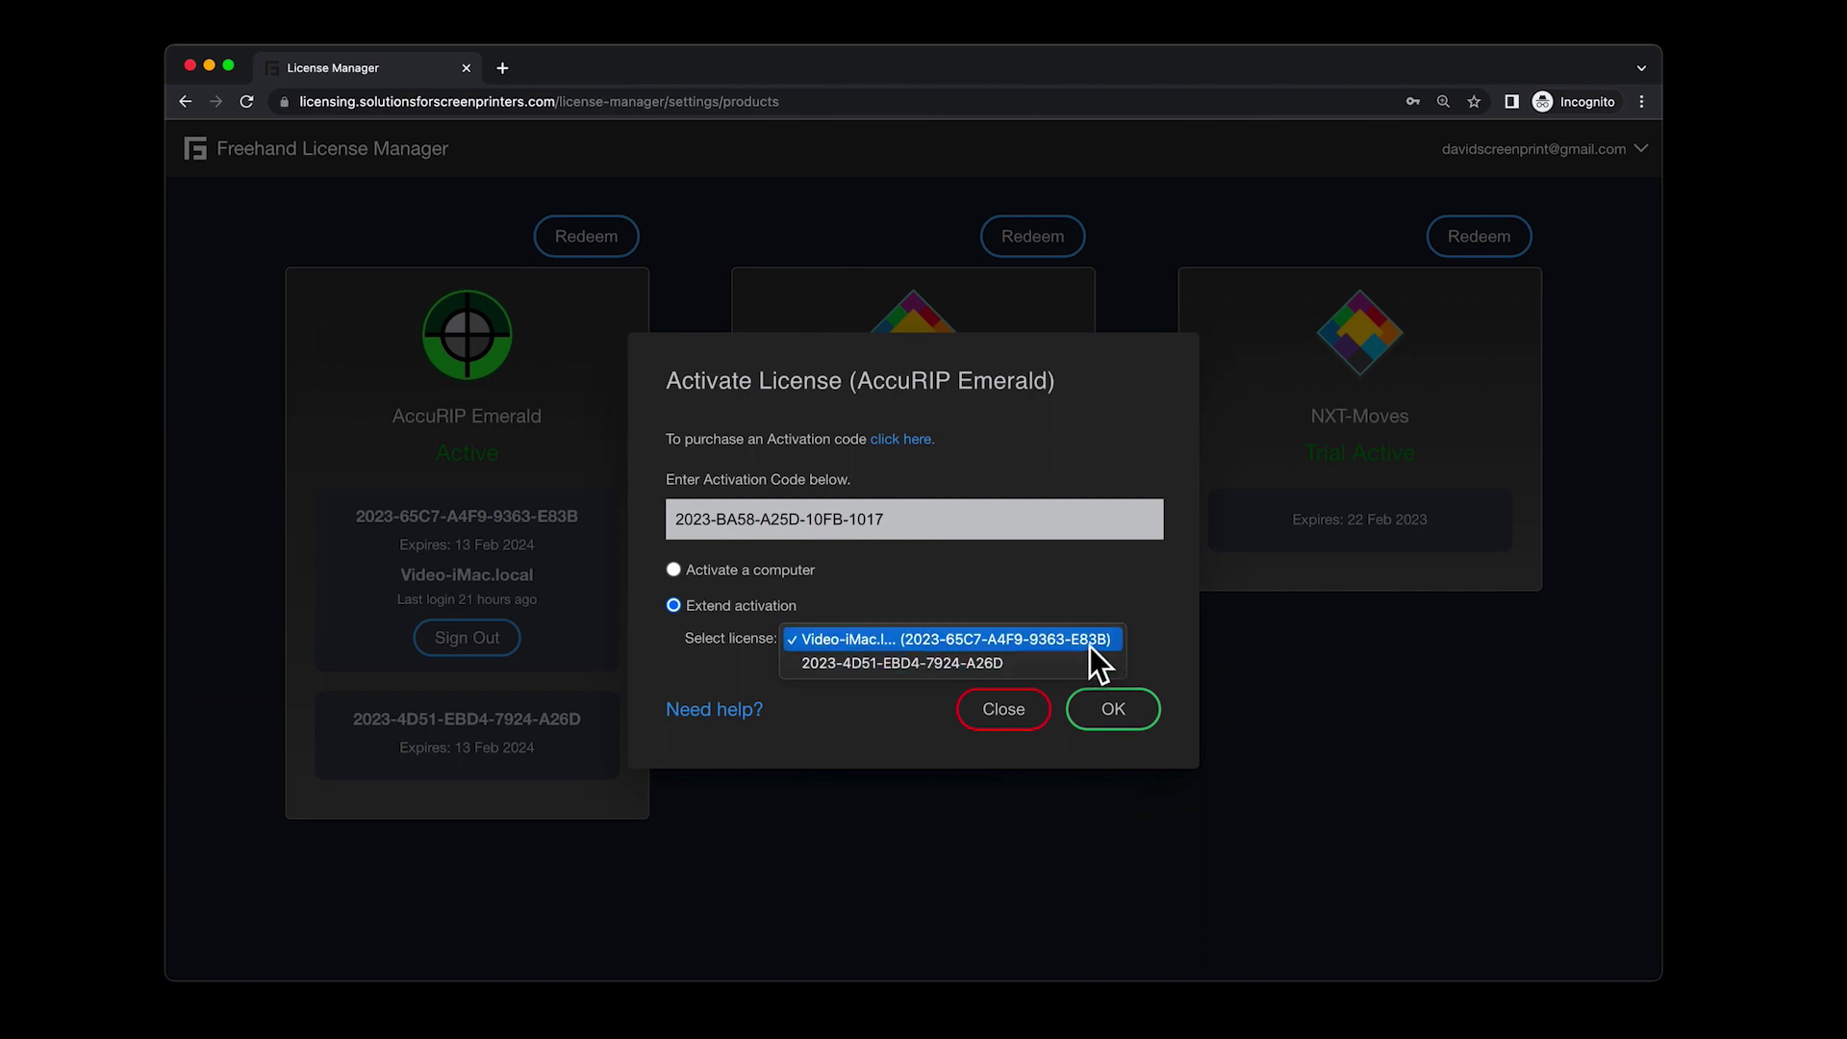
{"action": "left_click", "coordinate": [1090, 639]}
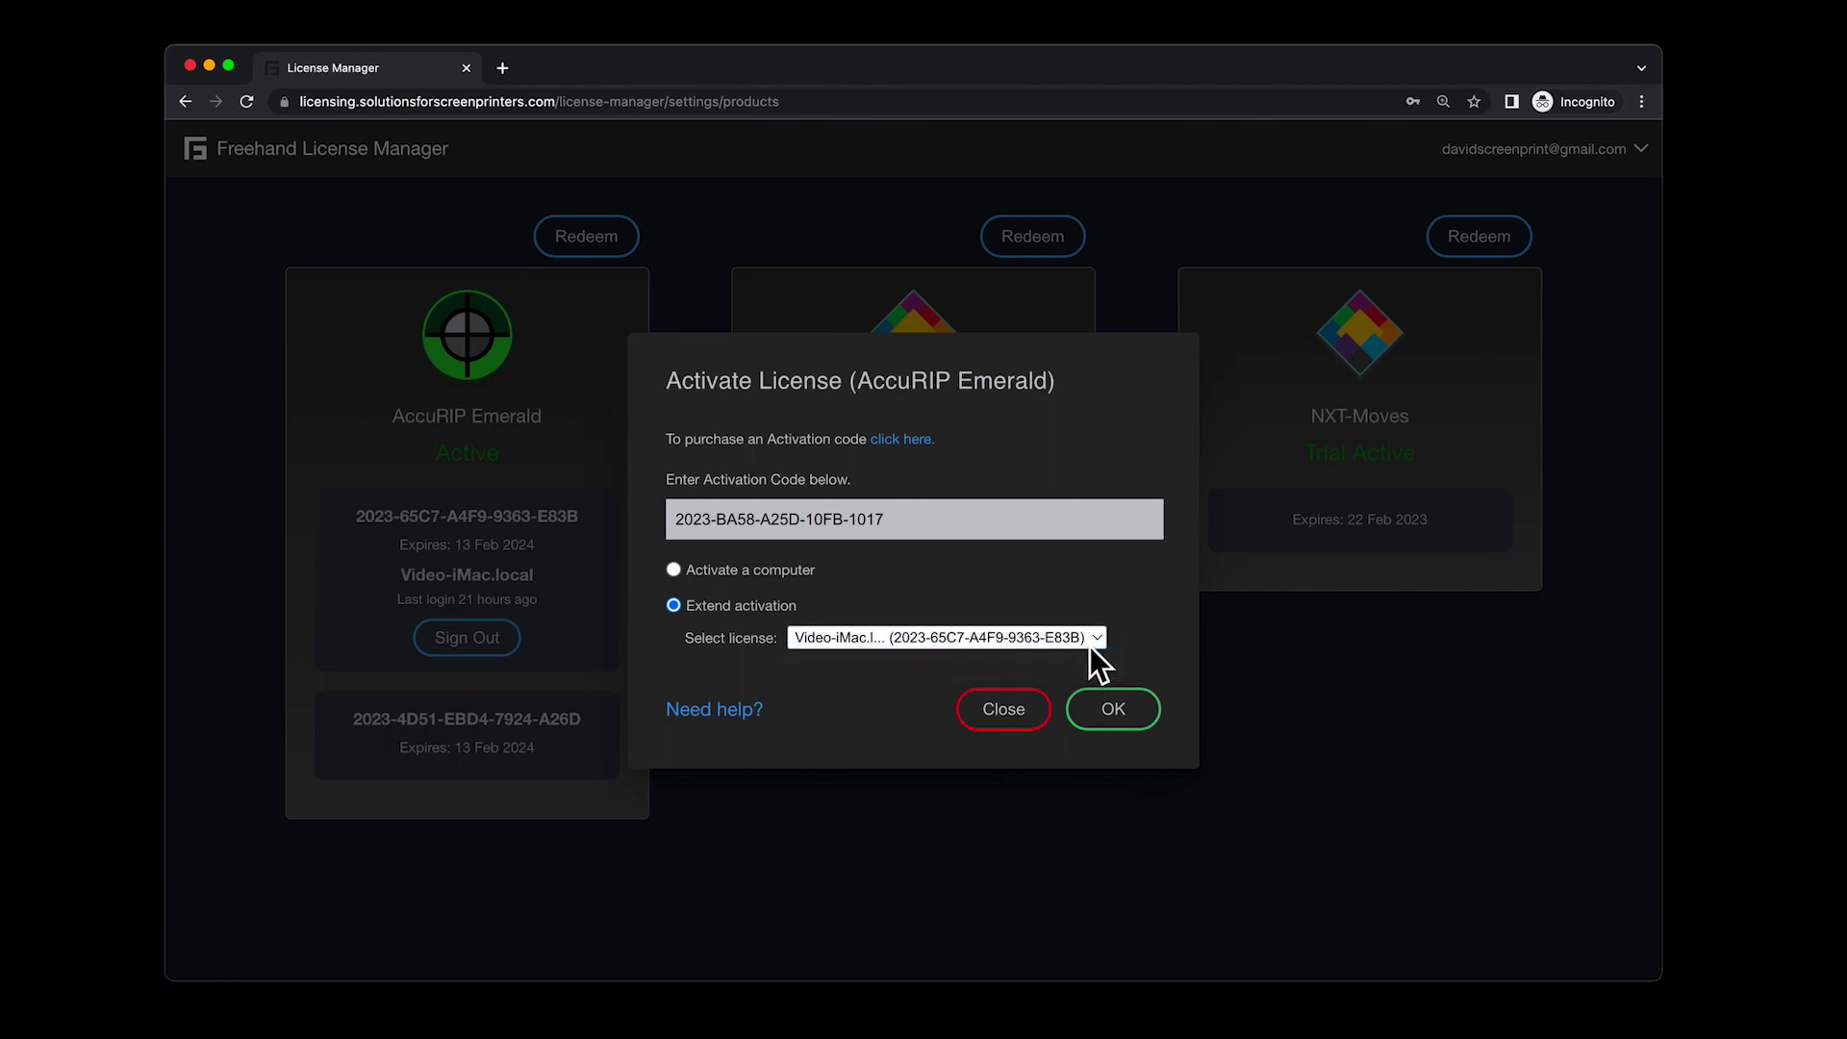
{"action": "left_click", "coordinate": [1099, 730]}
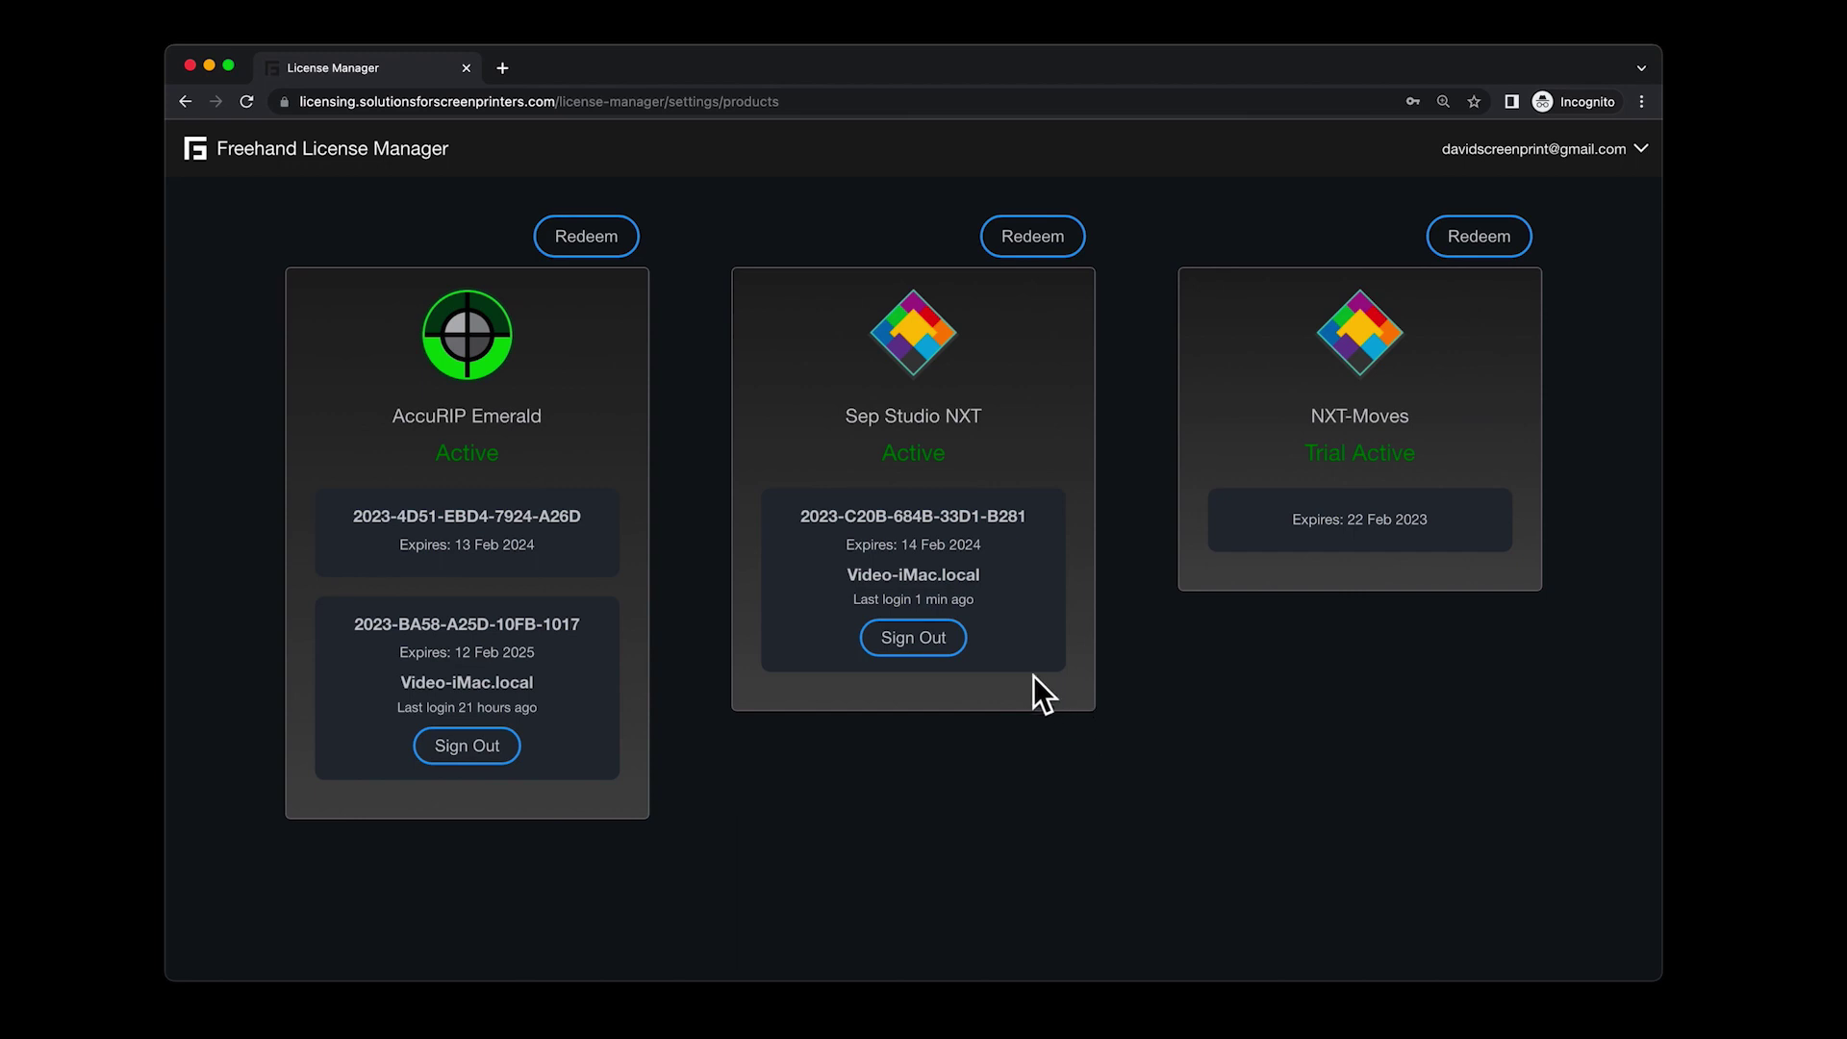
{"action": "left_click", "coordinate": [956, 647]}
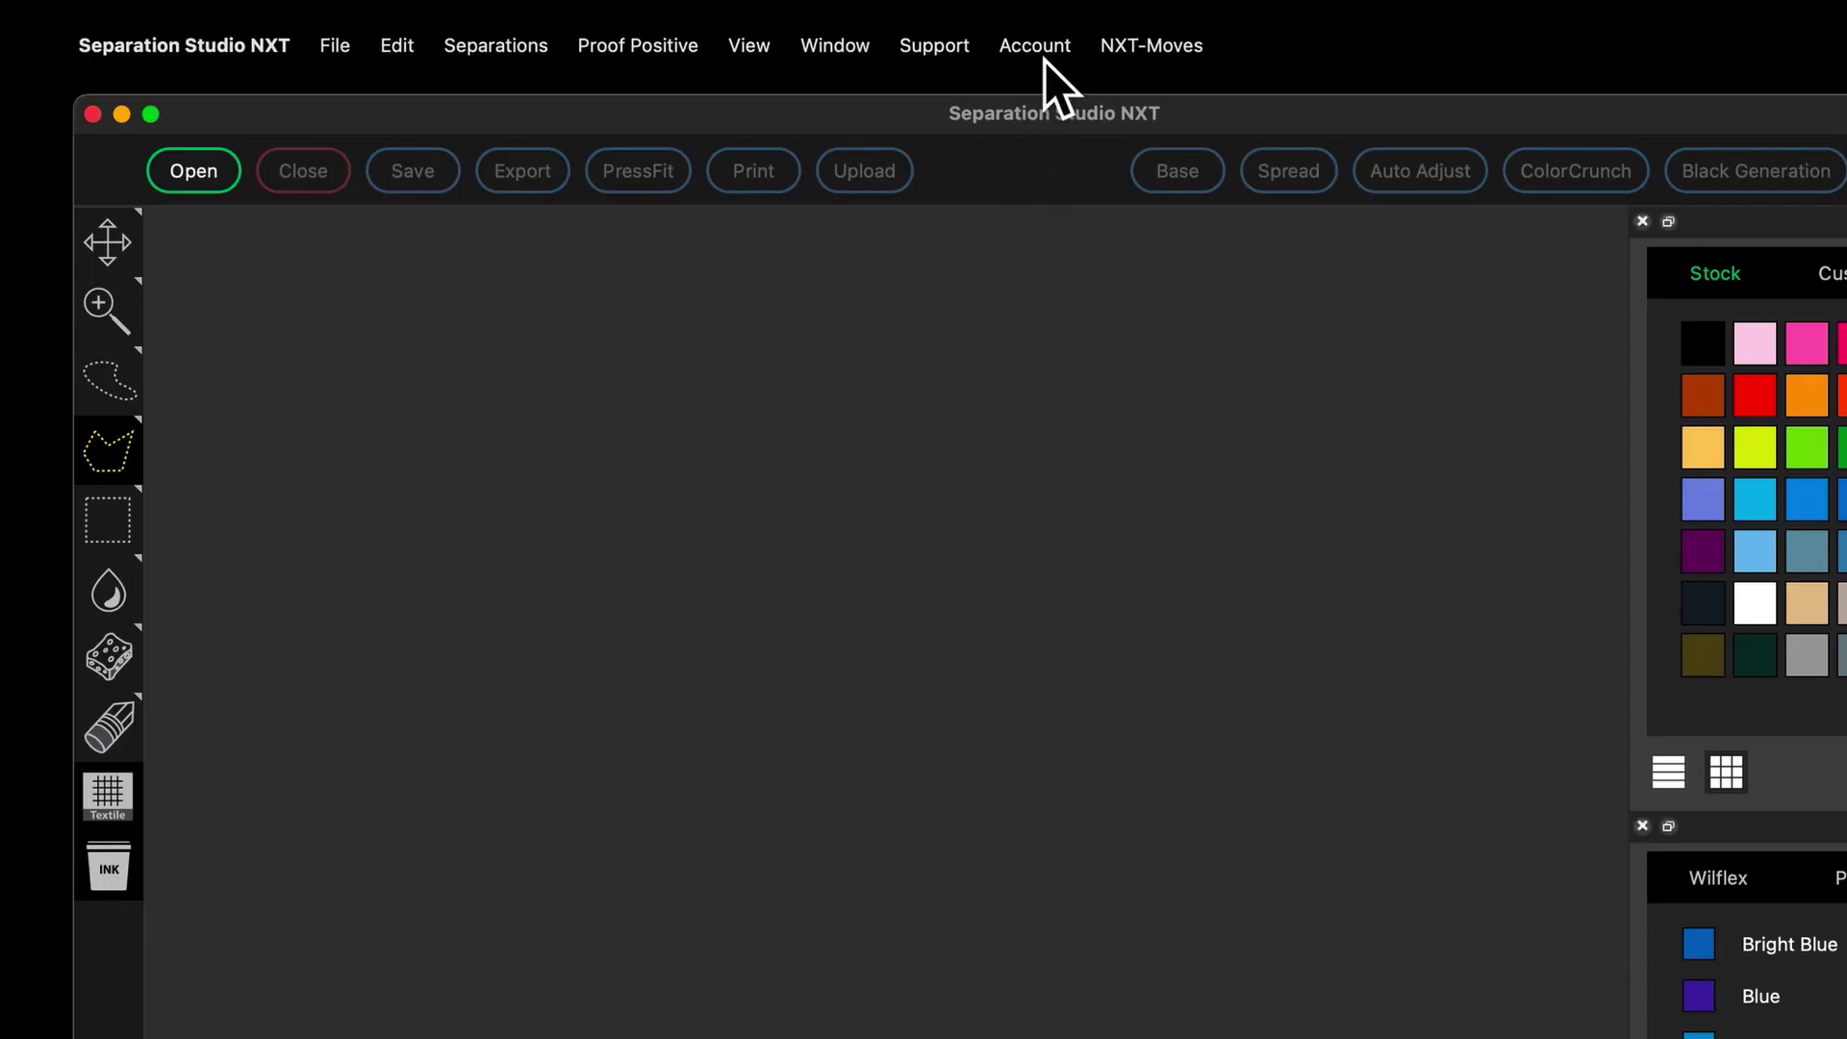
{"action": "left_click", "coordinate": [1045, 56]}
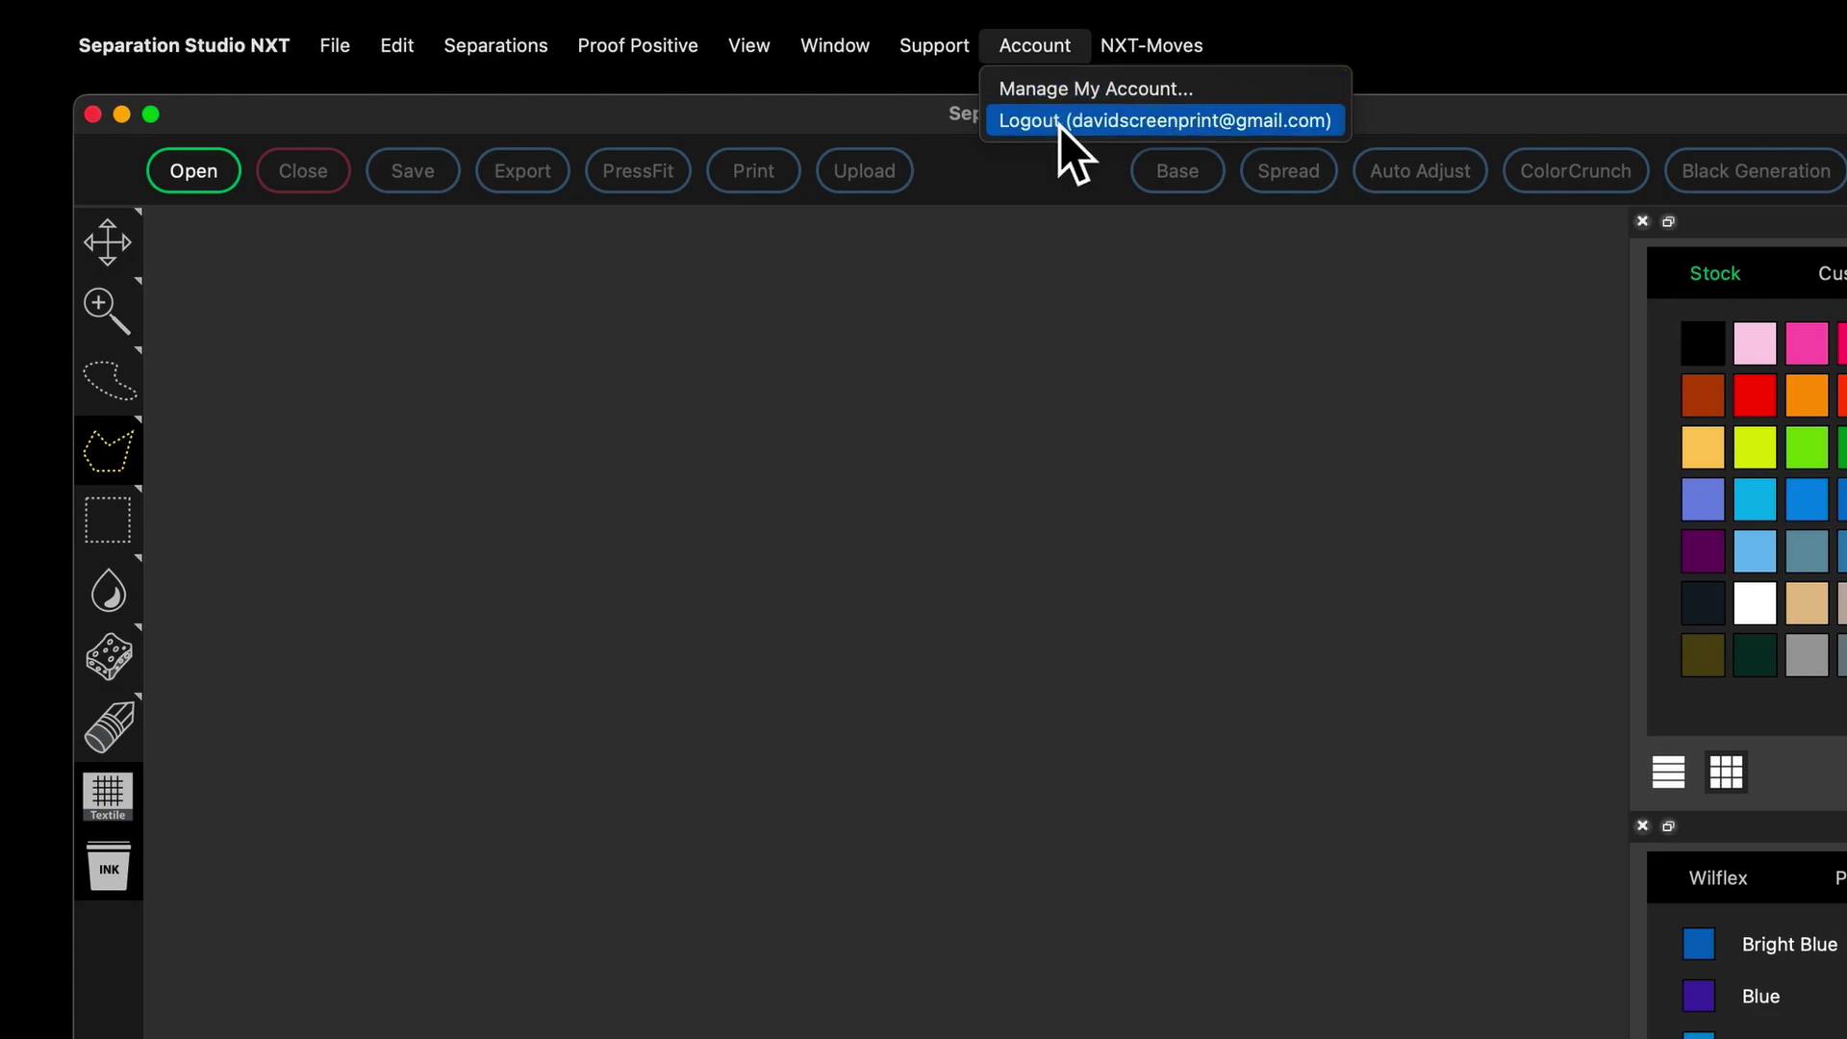